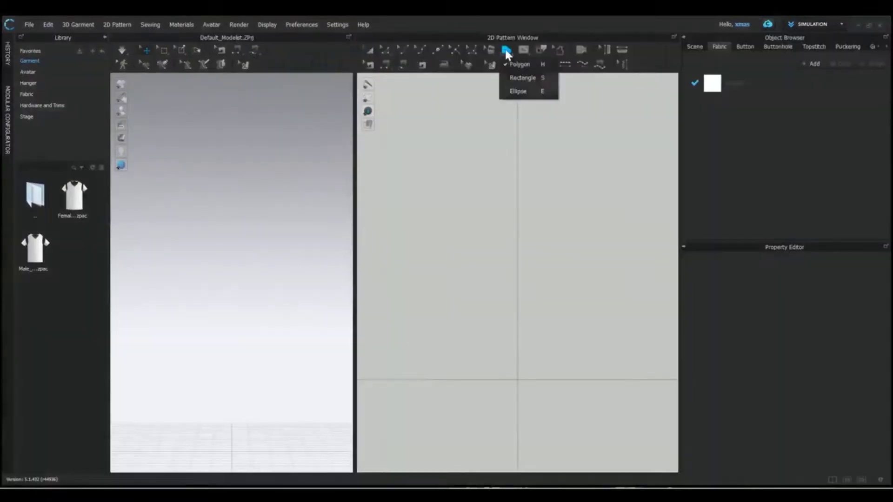
Draw a closed four-sided pattern piece with the Polygon tool, its top edge sloping upward to the right
left_click(514, 72)
left_click(439, 263)
left_click(439, 376)
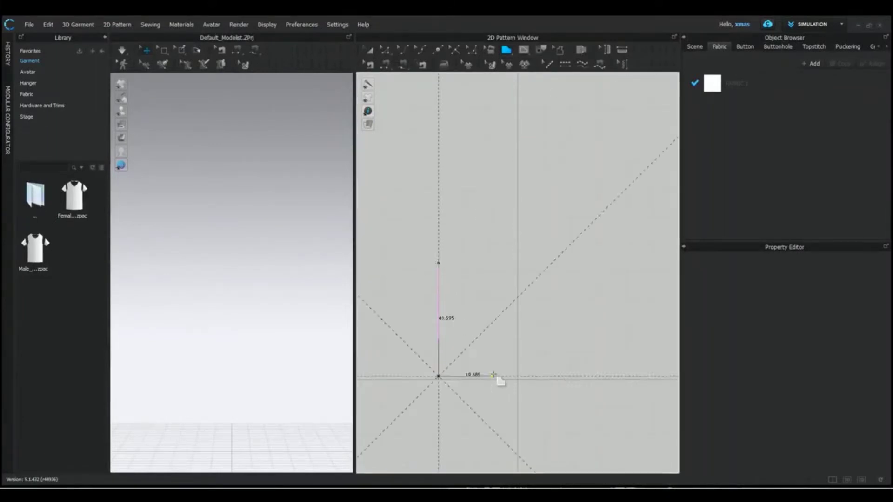
left_click(573, 376)
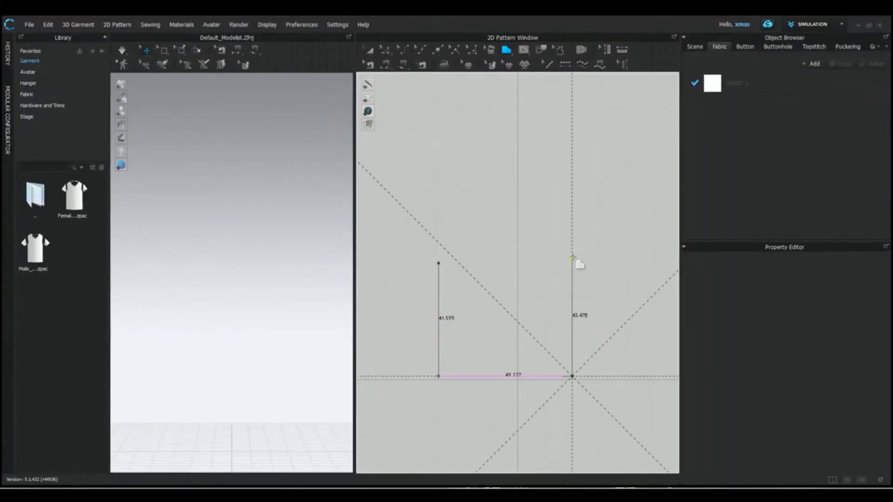
left_click(573, 194)
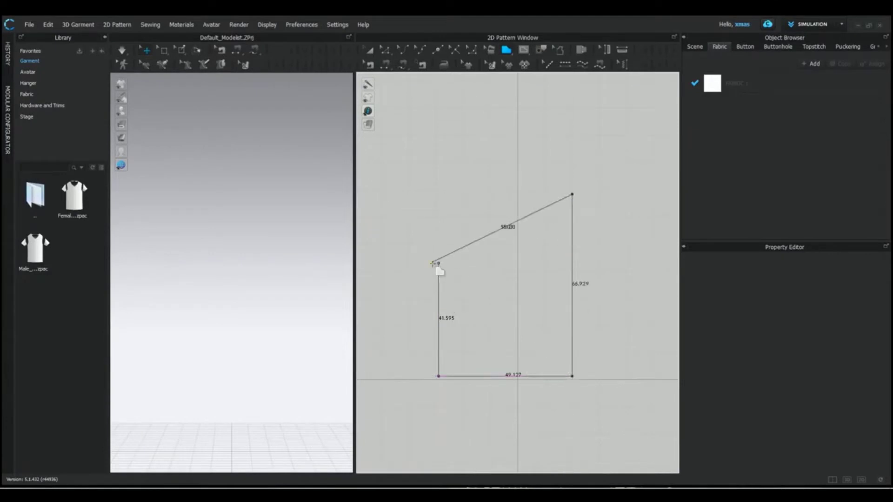
left_click(439, 264)
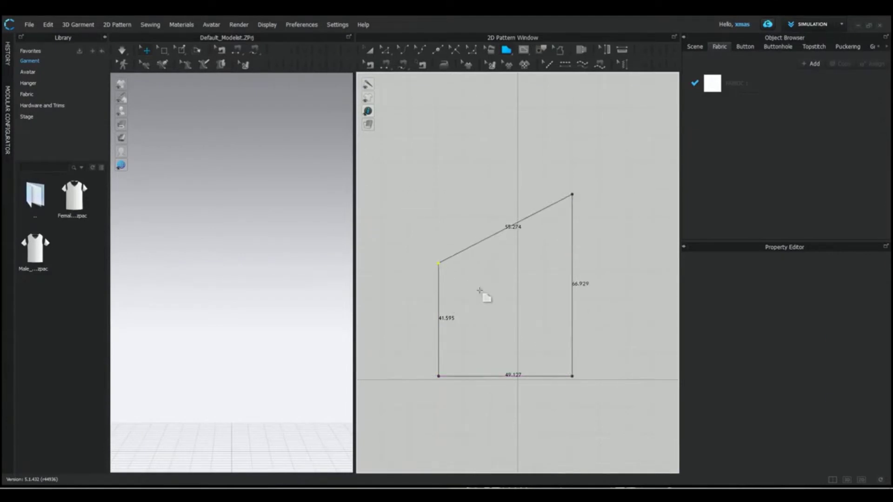
Select the new piece with Transform Pattern and orbit the 3D view to see it standing
left_click(367, 51)
scroll(281, 290, "down", 3)
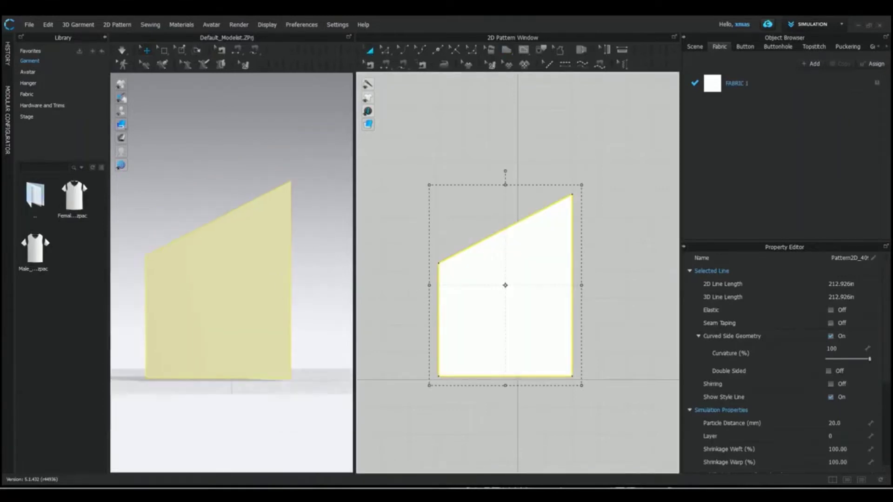
mouse_move(226, 345)
right_mouse_down()
mouse_move(268, 342)
mouse_move(231, 346)
right_mouse_up()
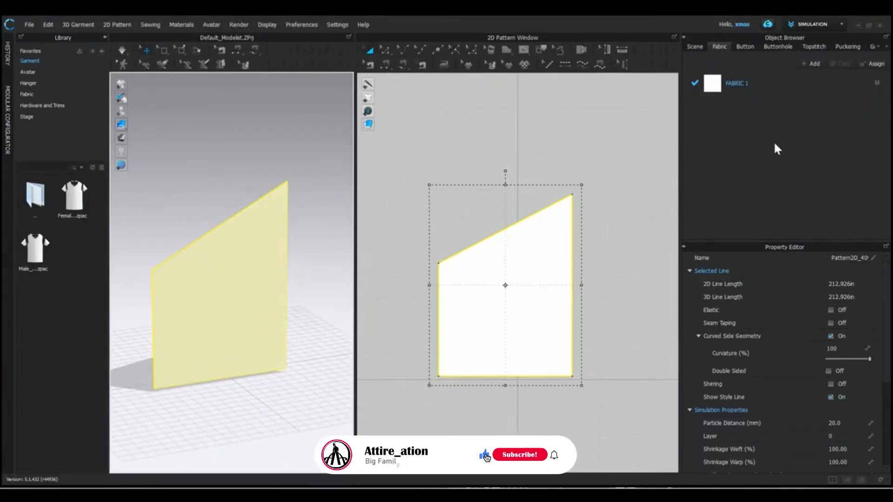
Set FABRIC 1's texture to the blue CHEVRONS denim image from Desktop > FAbric
left_click(835, 80)
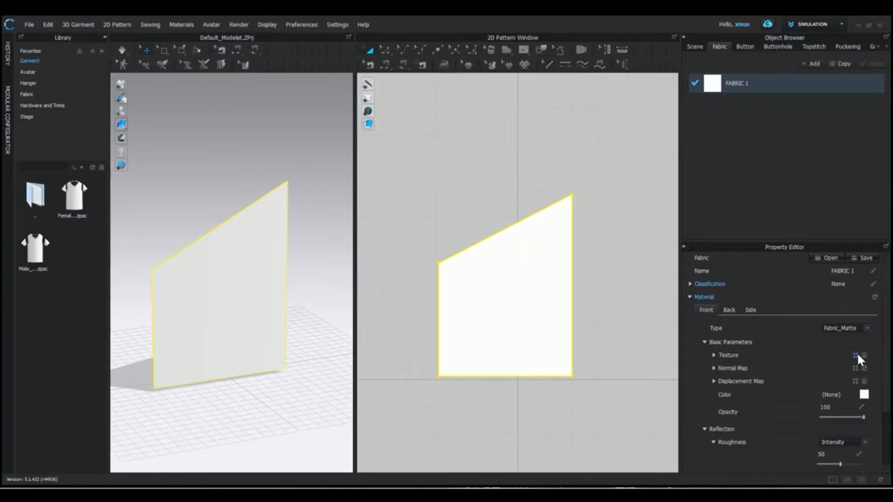
left_click(857, 355)
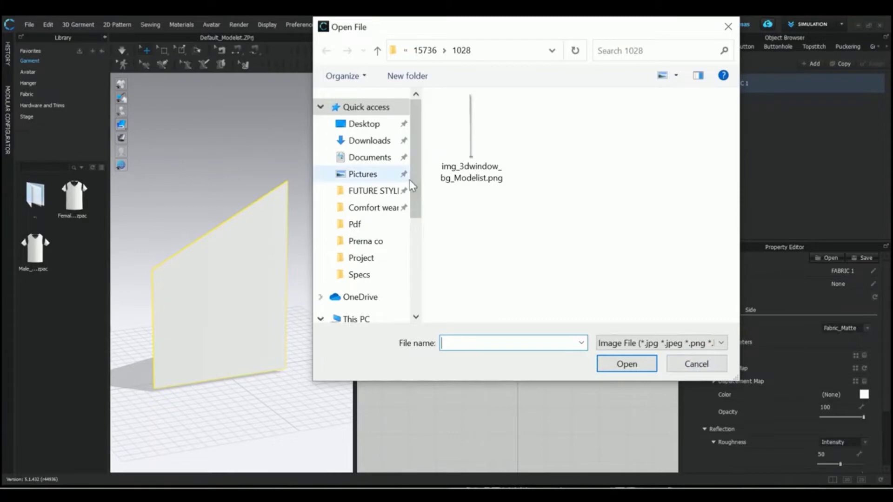
left_click(368, 123)
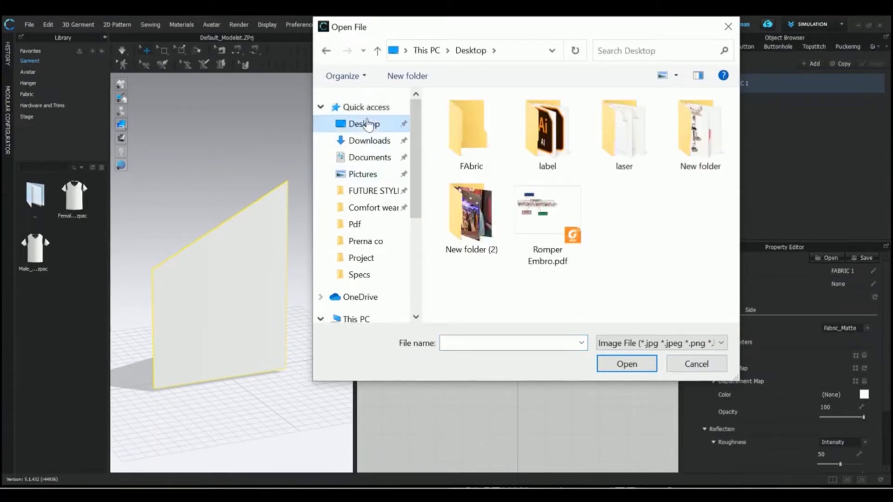
double_click(473, 117)
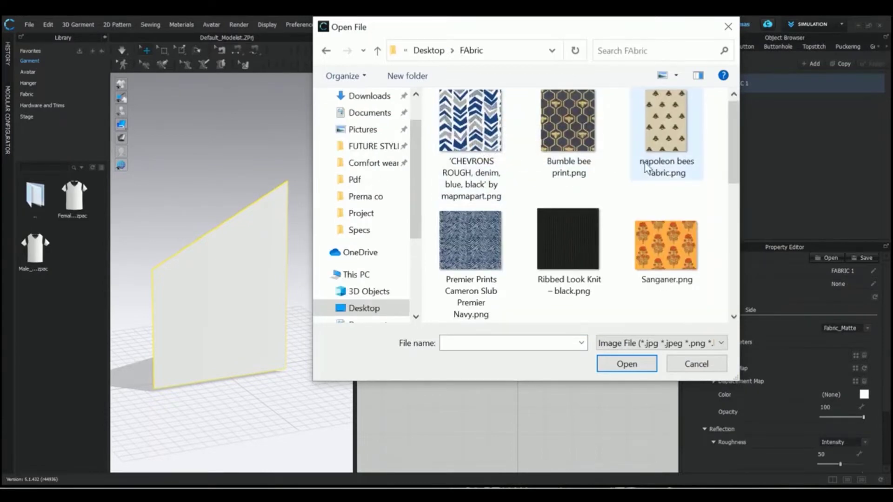
left_click(493, 195)
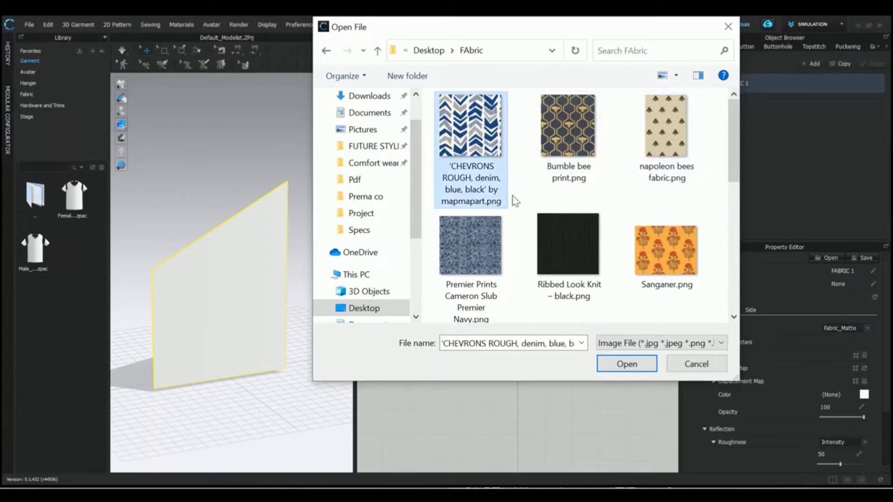
scroll(631, 259, "down", 5)
left_click(627, 364)
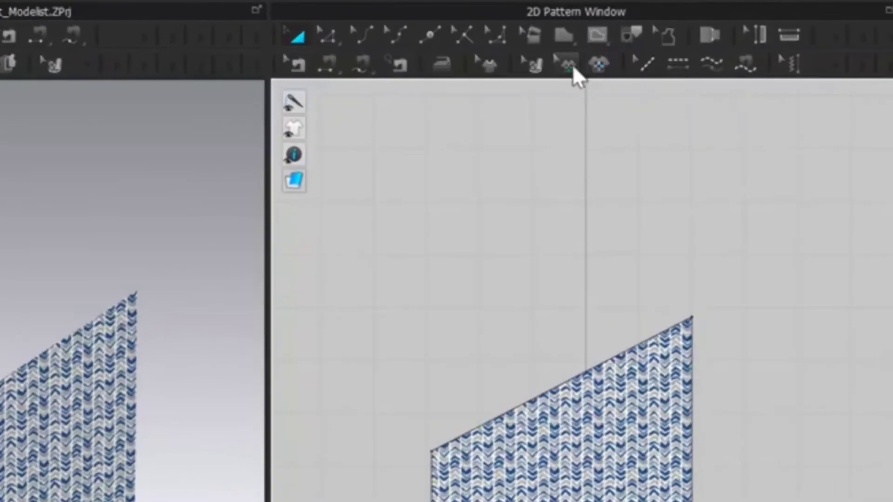
Turn on Edit Texture (2D) and select the pattern piece to show its texture gizmo
left_click(545, 65)
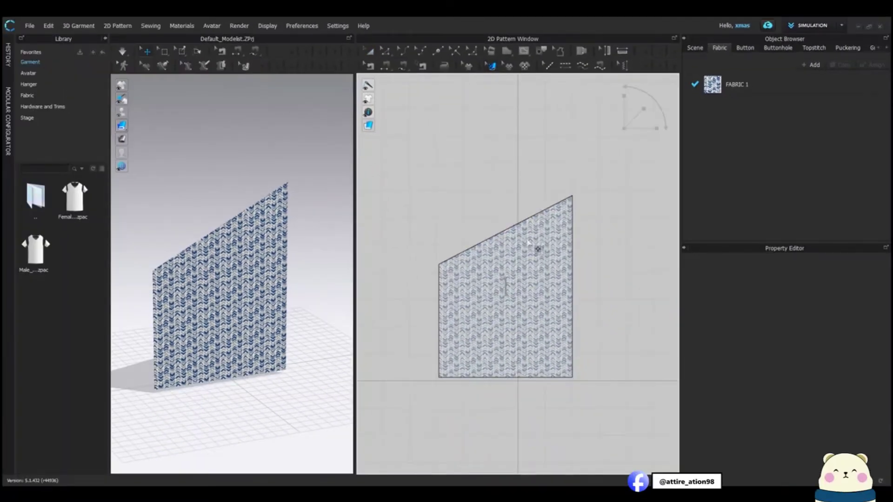
left_click(529, 242)
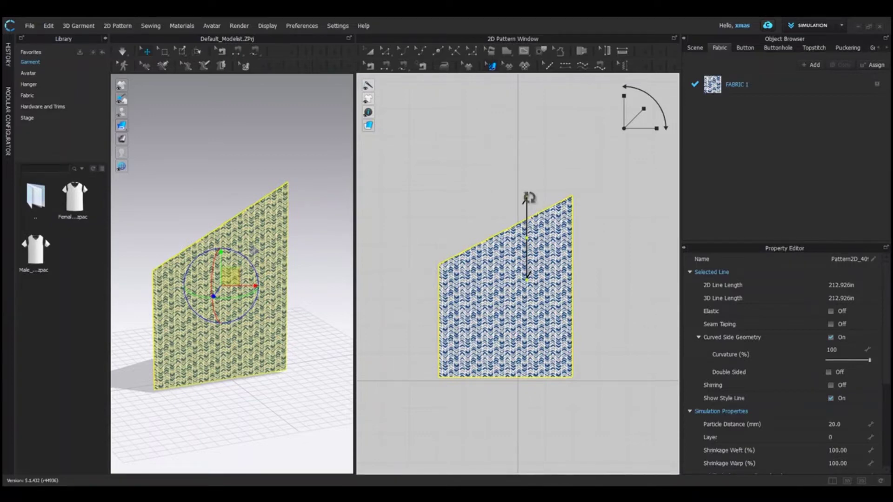
Rotate the chevron texture slightly so the print runs at an angle across the piece
left_click_drag(528, 197, 490, 373)
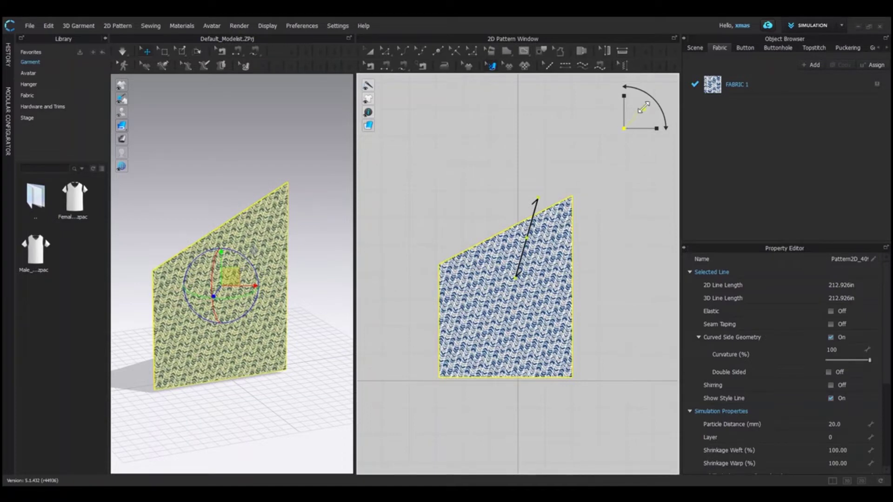
Rescale the chevron print finer then coarser, and rotate it until the chevrons run vertically
left_click_drag(644, 108, 629, 129)
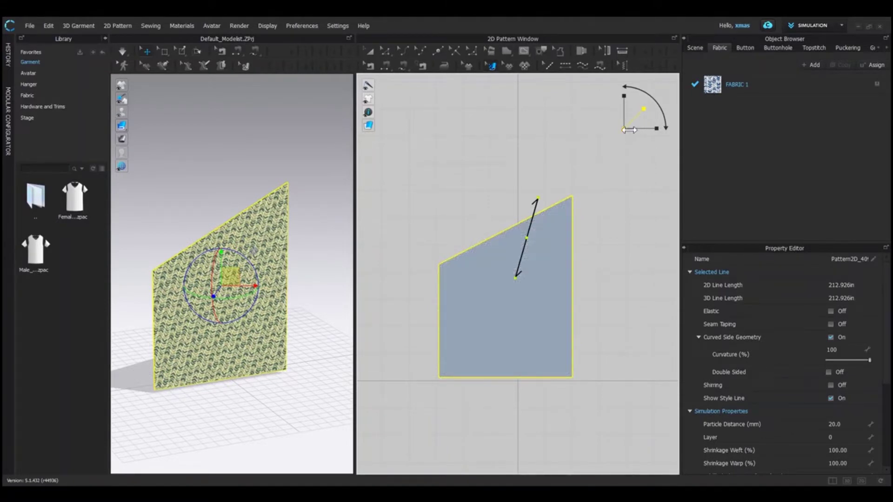
left_click_drag(629, 130, 682, 73)
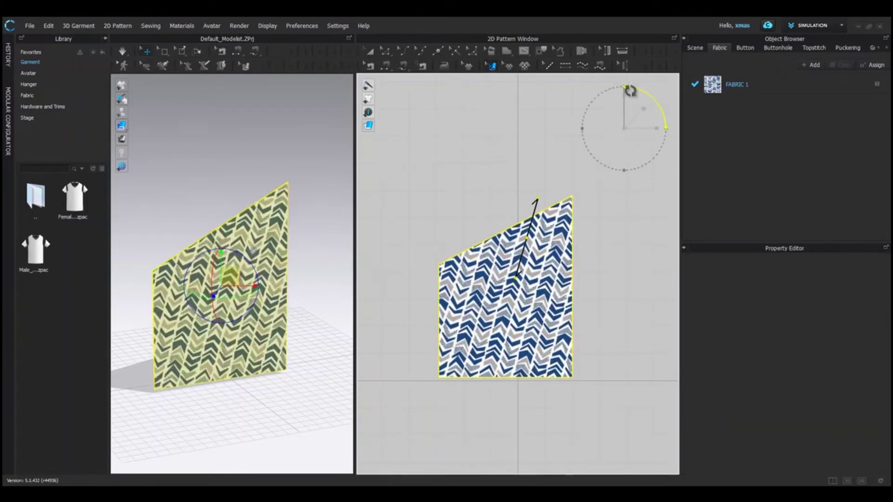
mouse_move(630, 91)
left_mouse_down()
mouse_move(643, 89)
mouse_move(669, 114)
mouse_move(675, 193)
mouse_move(661, 222)
mouse_move(648, 223)
mouse_move(711, 130)
mouse_move(663, 107)
mouse_move(638, 79)
mouse_move(629, 85)
left_mouse_up()
mouse_move(517, 195)
left_mouse_down()
mouse_move(535, 191)
mouse_move(524, 198)
left_mouse_up()
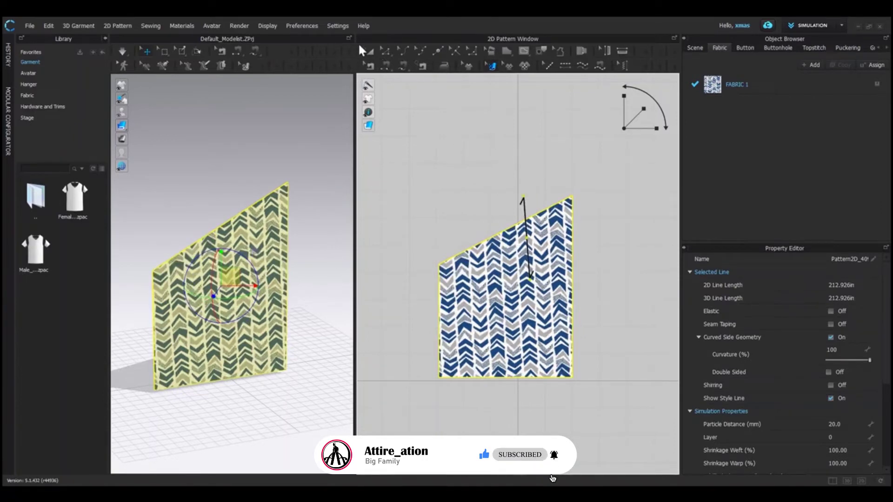
left_click(370, 50)
left_click(735, 84)
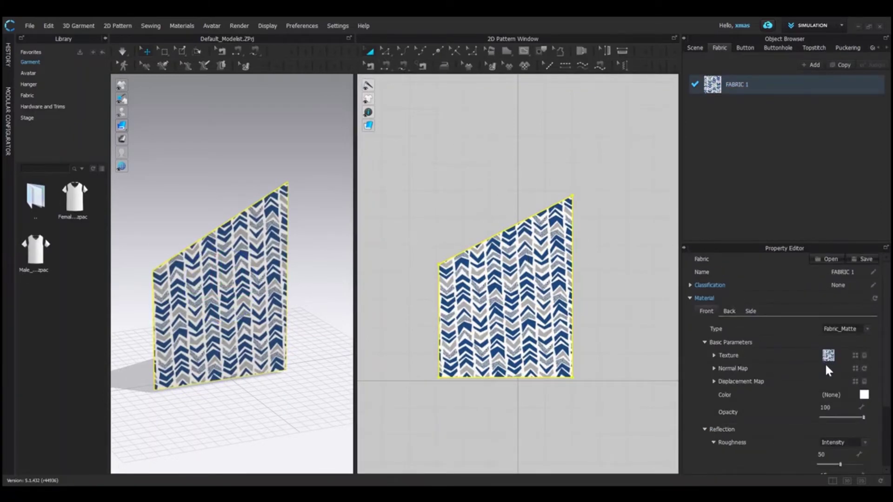
scroll(859, 372, "down", 2)
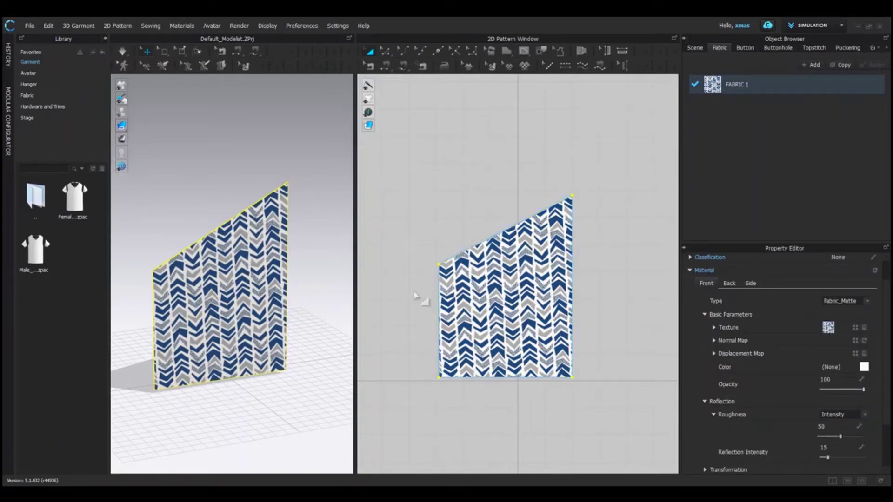
scroll(212, 295, "up", 10)
scroll(212, 294, "up", 5)
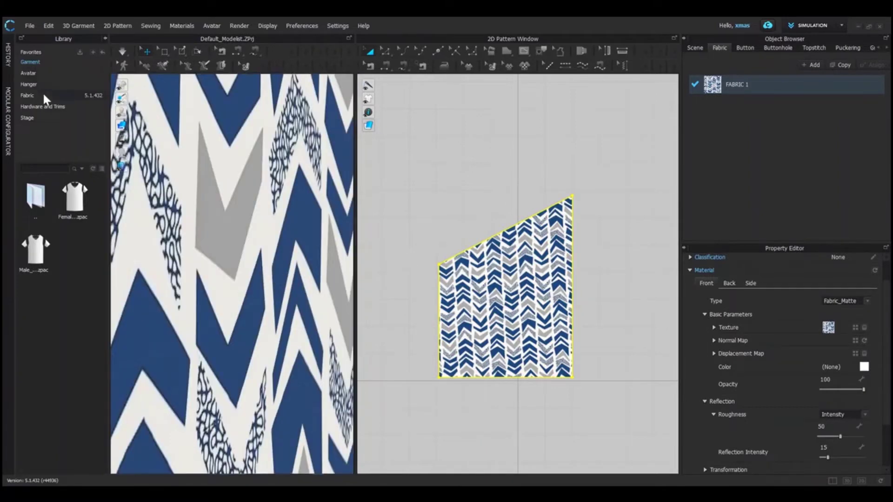
left_click(42, 94)
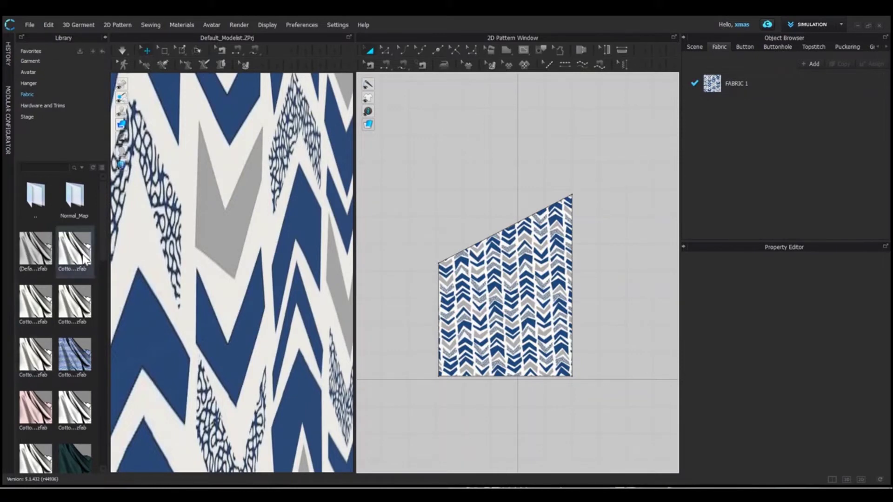
mouse_move(86, 262)
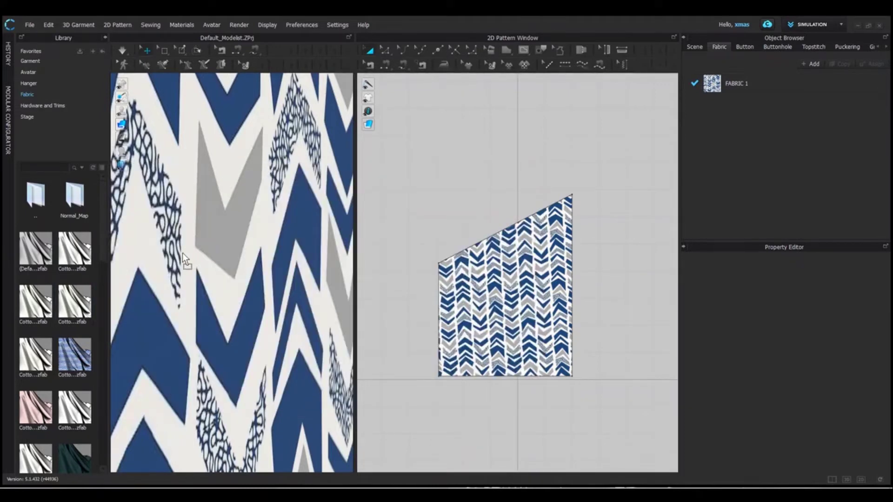
Apply Cotton_Heavy_Canvas from the Library to the pattern piece
left_click_drag(182, 253, 182, 253)
right_click_drag(185, 259, 407, 265)
left_click(407, 265)
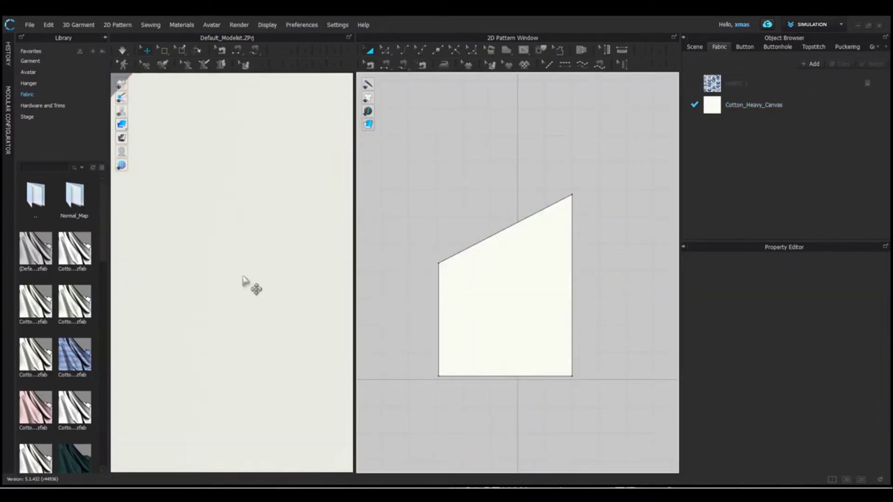
Give Cotton_Heavy_Canvas the blue CHEVRONS image from Desktop > FAbric as its texture
left_click(798, 104)
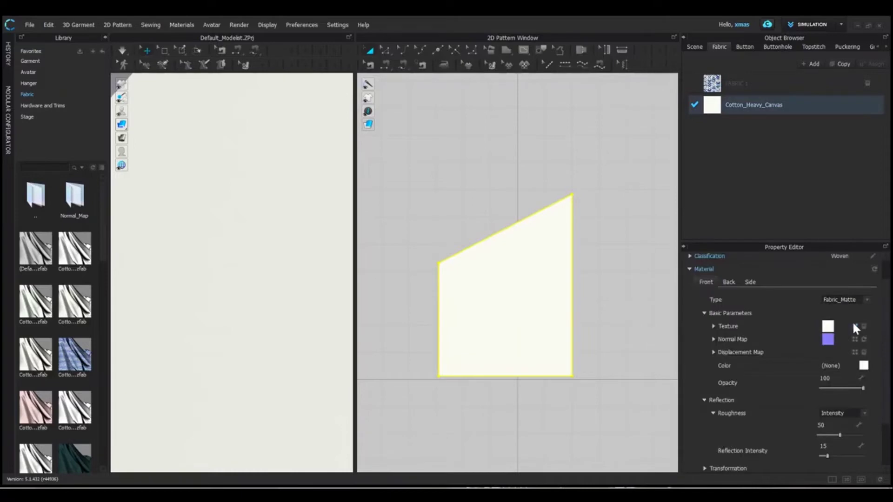
left_click(854, 326)
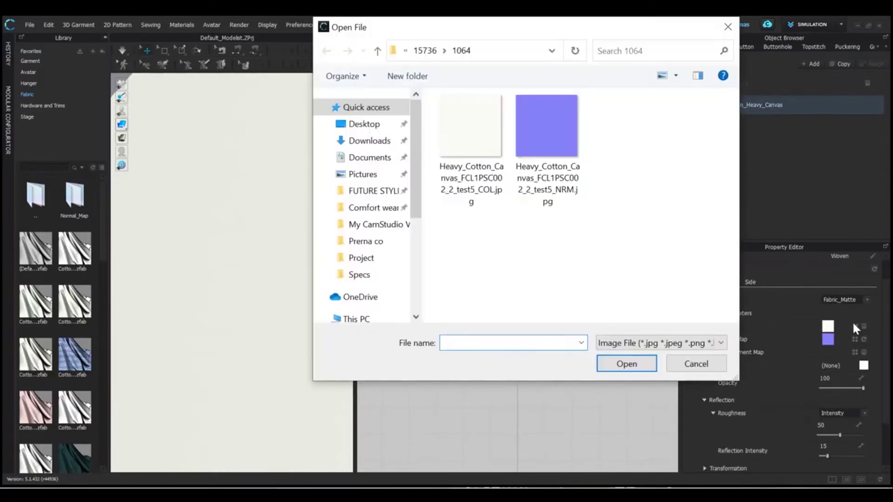
left_click(369, 124)
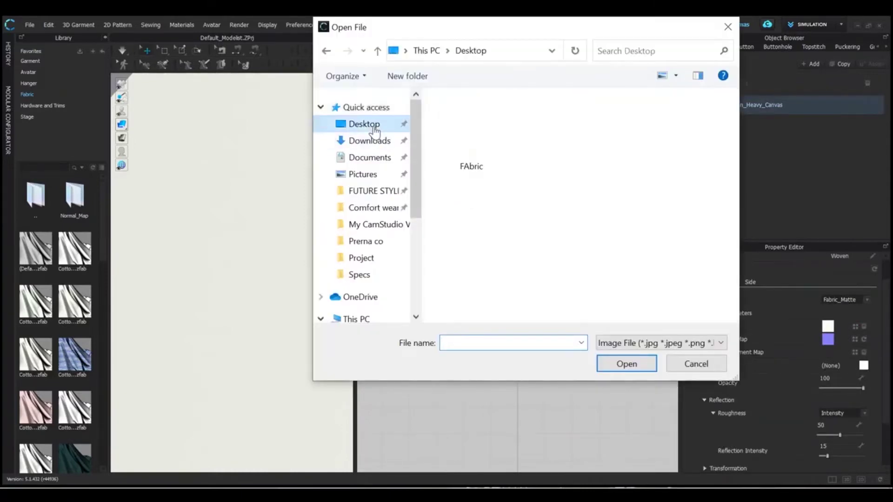
double_click(468, 148)
left_click(467, 148)
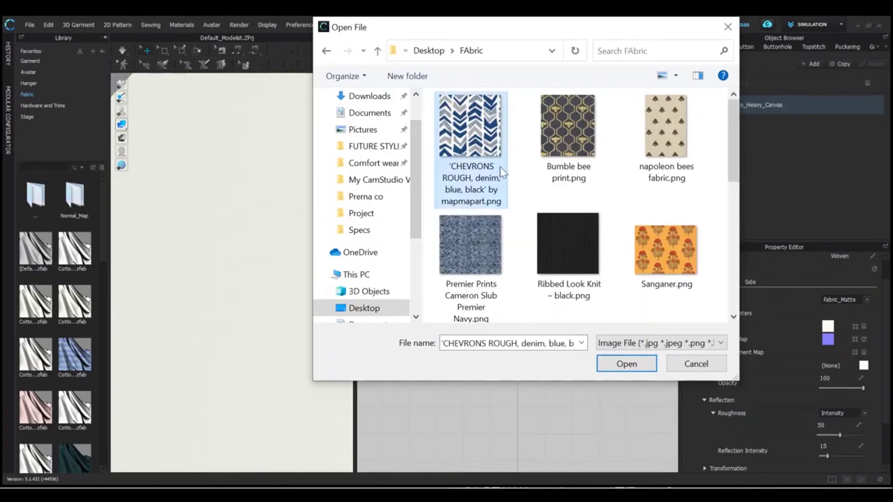
left_click(623, 364)
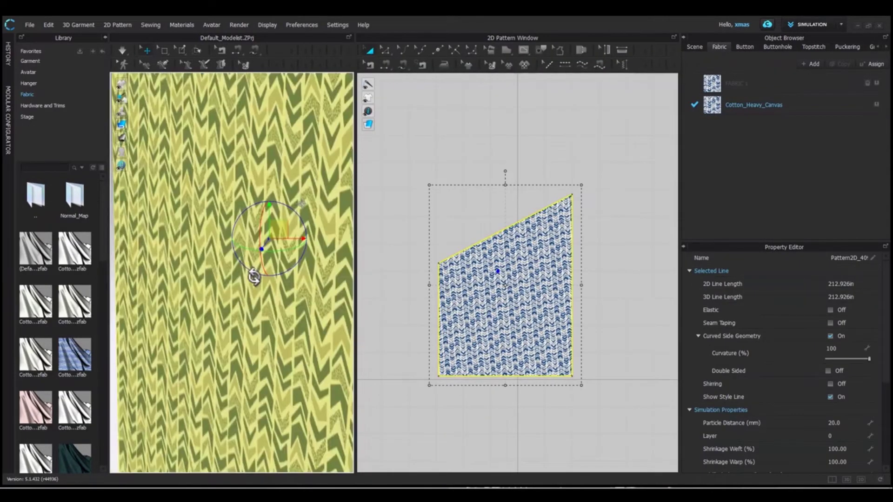
left_click(405, 209)
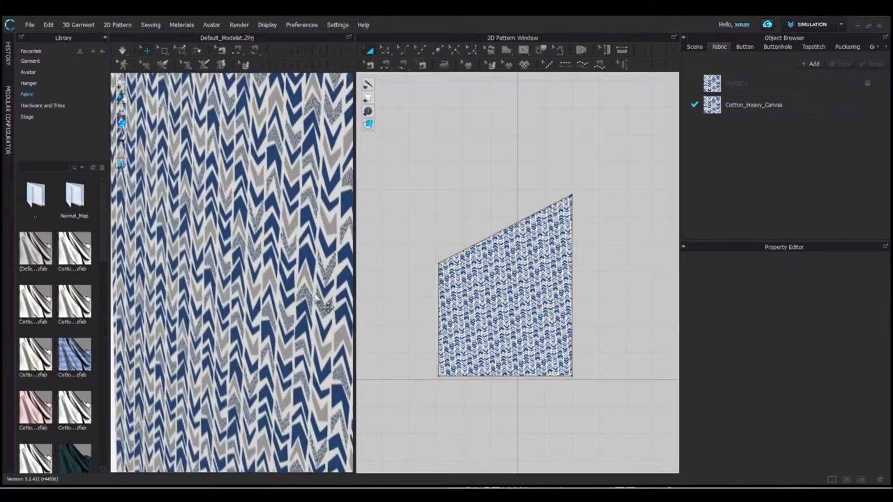
scroll(240, 355, "up", 3)
right_click_drag(317, 355, 262, 267)
scroll(261, 268, "up", 6)
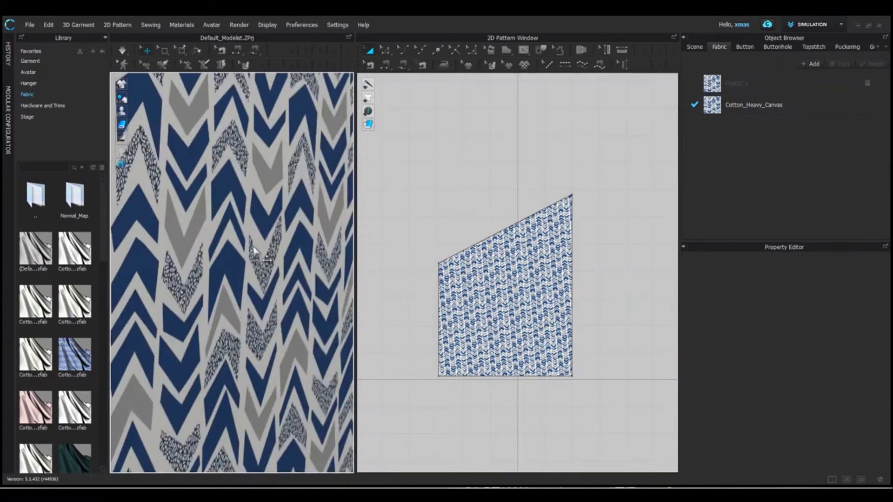
right_click_drag(255, 275, 259, 279)
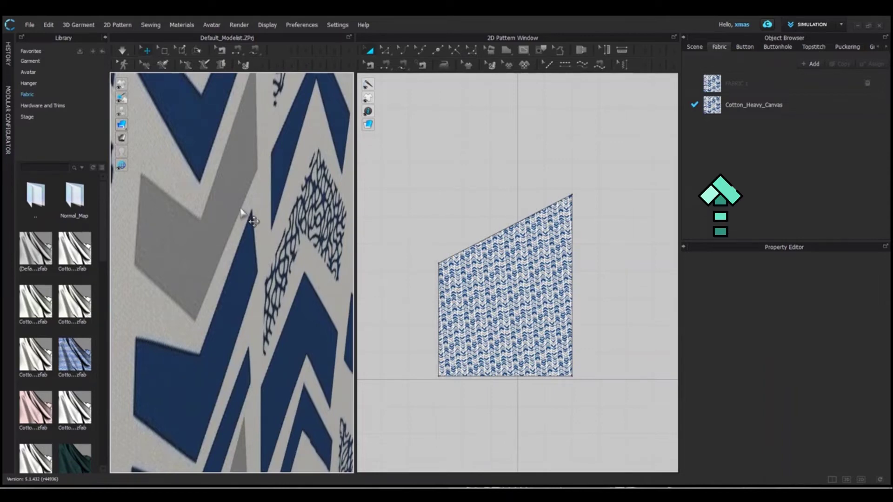
right_click_drag(243, 213, 214, 212)
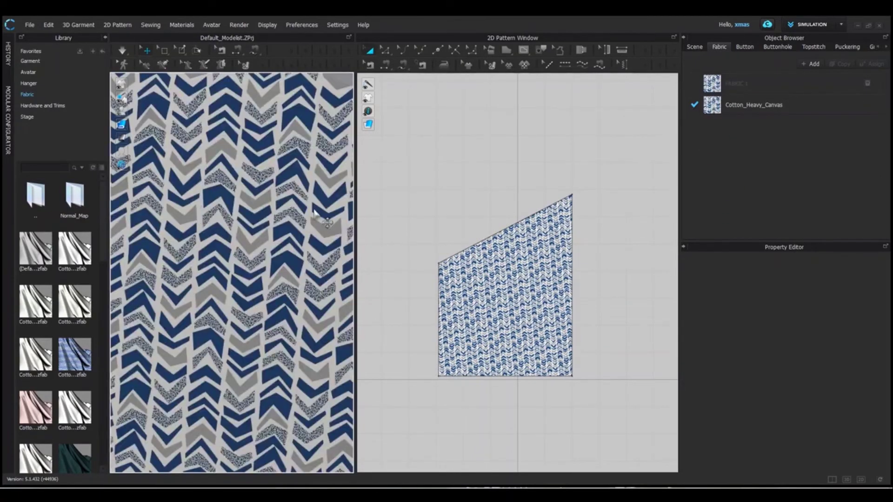
Delete the Texture image from Cotton_Heavy_Canvas in the Property Editor
left_click(795, 107)
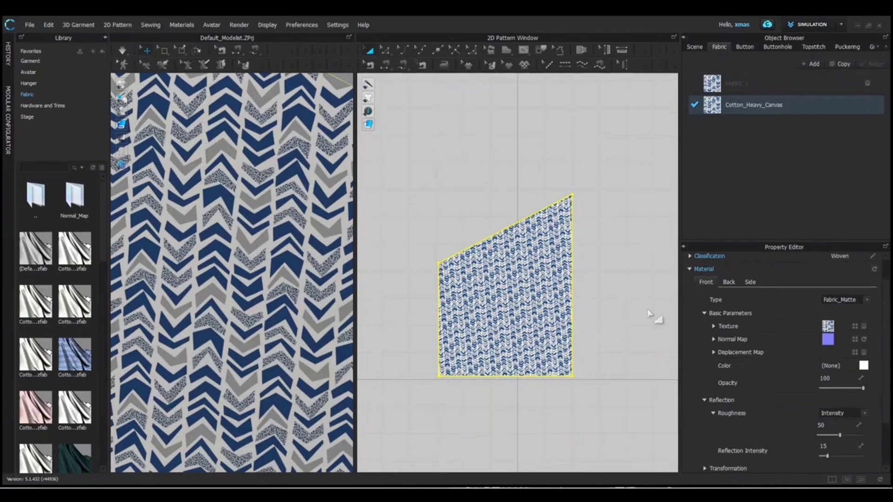
scroll(275, 279, "down", 5)
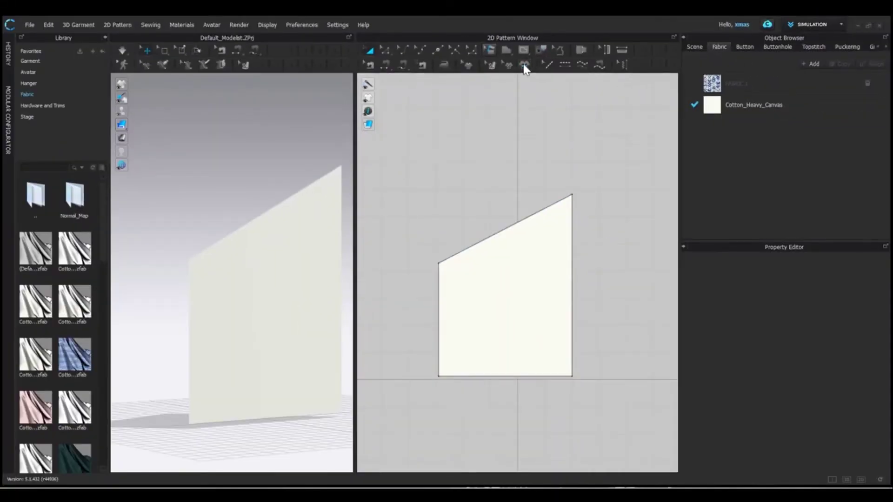
Load embellished sweater.png from Desktop > Embroidery with the Graphic tool
left_click(601, 57)
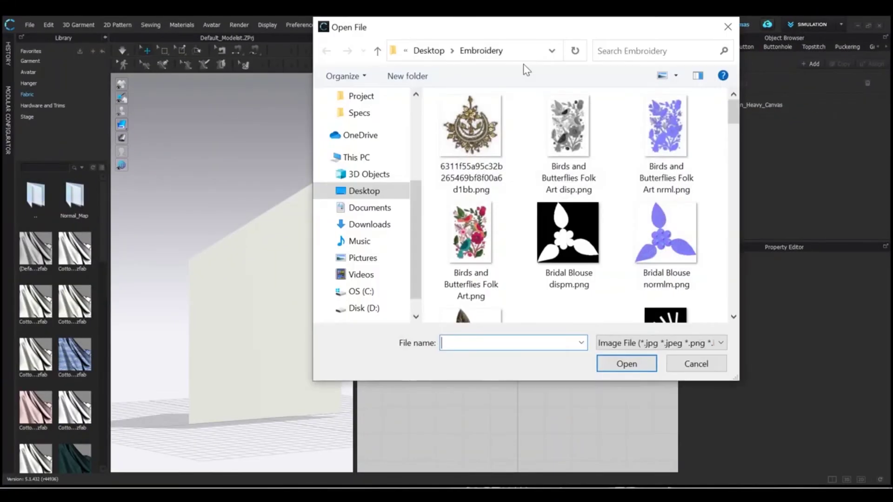
scroll(736, 130, "down", 5)
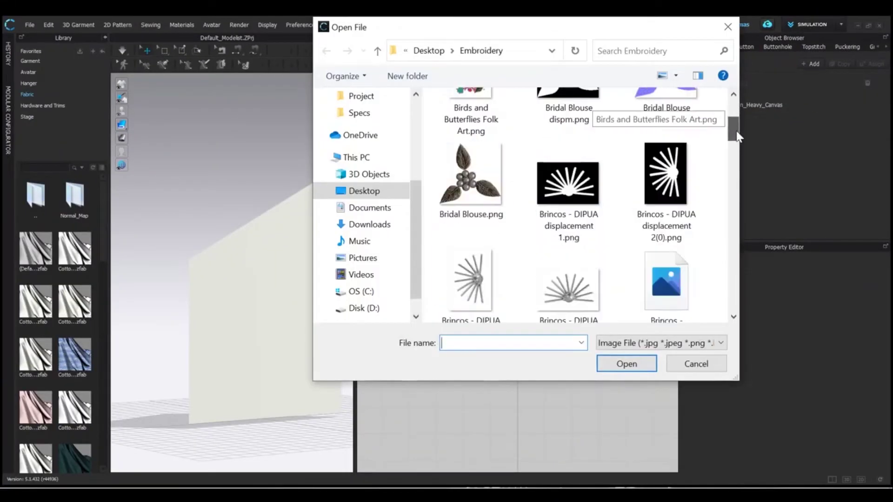
left_click_drag(736, 139, 736, 172)
left_click(666, 153)
left_click(626, 364)
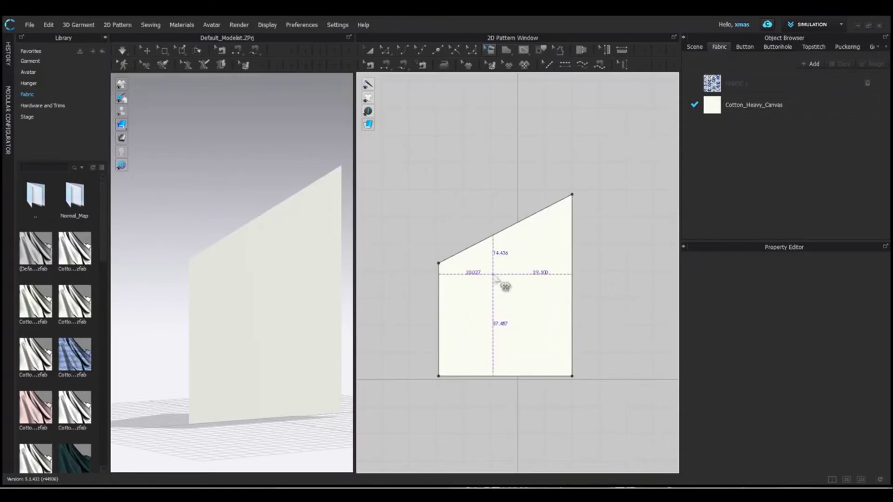
Place the graphic and set it to 2 in wide by 2.156 in, linked, positioned from Center
left_click(512, 303)
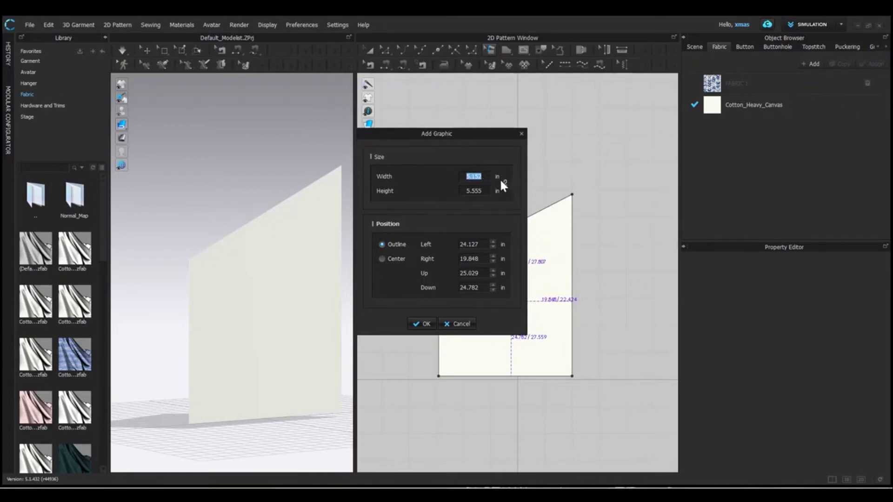
left_click(506, 183)
type("2")
scroll(480, 177, "up", 1)
type("3")
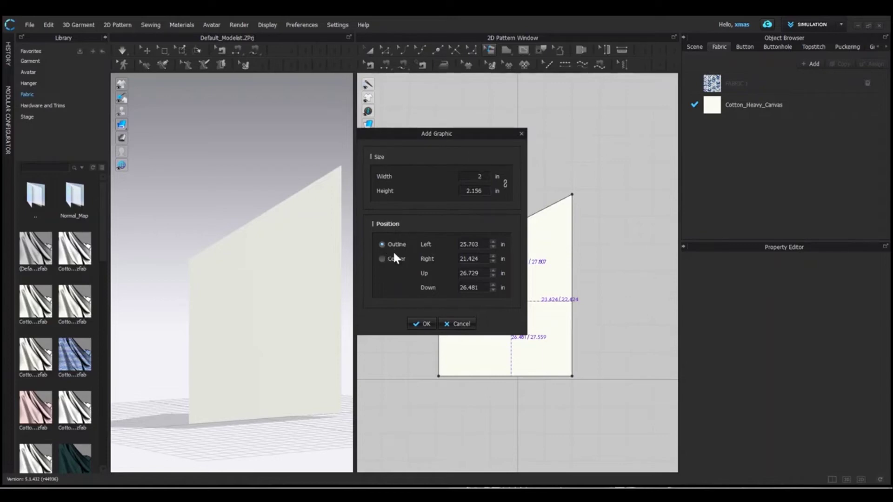
left_click(381, 258)
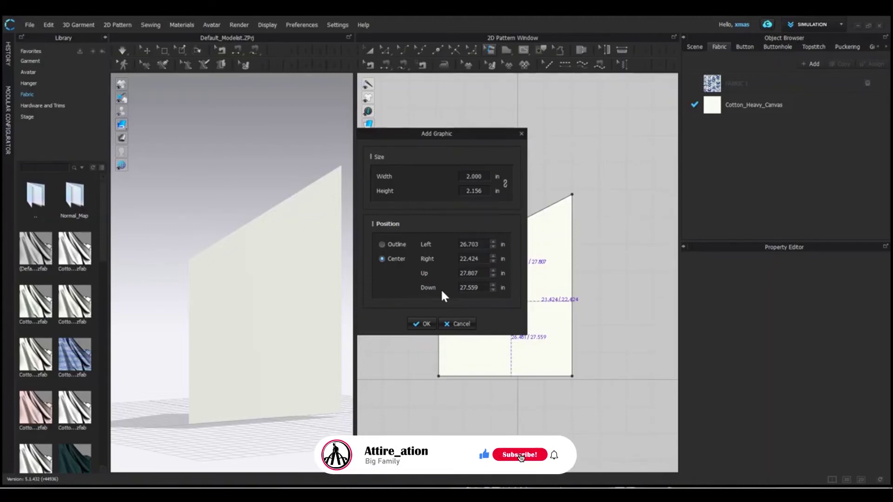
Confirm the Add Graphic settings to place the embellishment, then deselect it
left_click(422, 325)
scroll(516, 310, "up", 5)
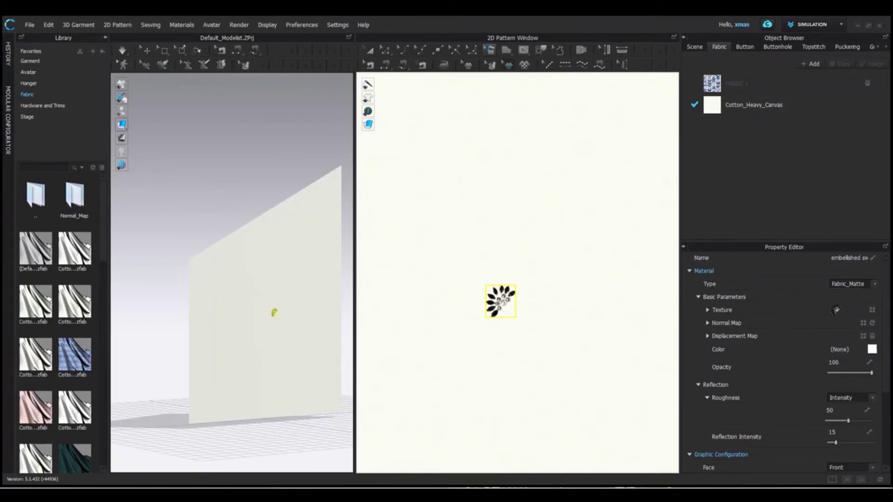
left_click(570, 88)
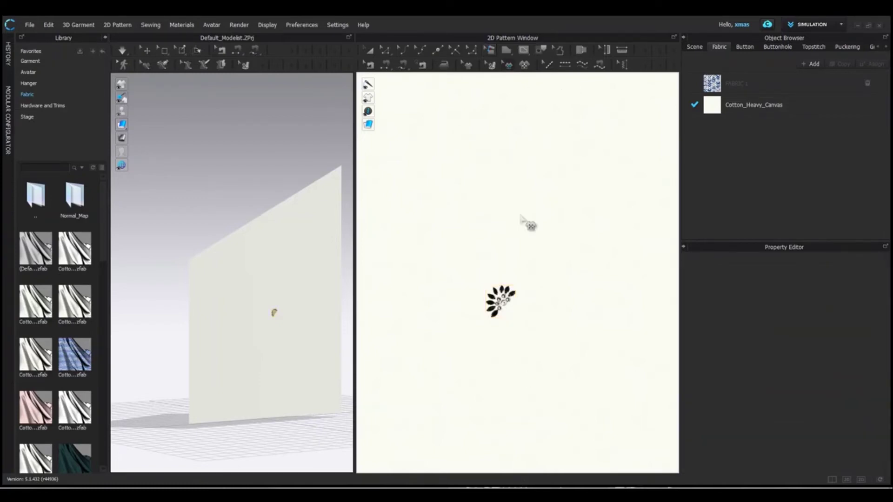
Enlarge the embellishment proportionally with Transform Graphic, undoing a trial vertical stretch
left_click(507, 66)
left_click(512, 300)
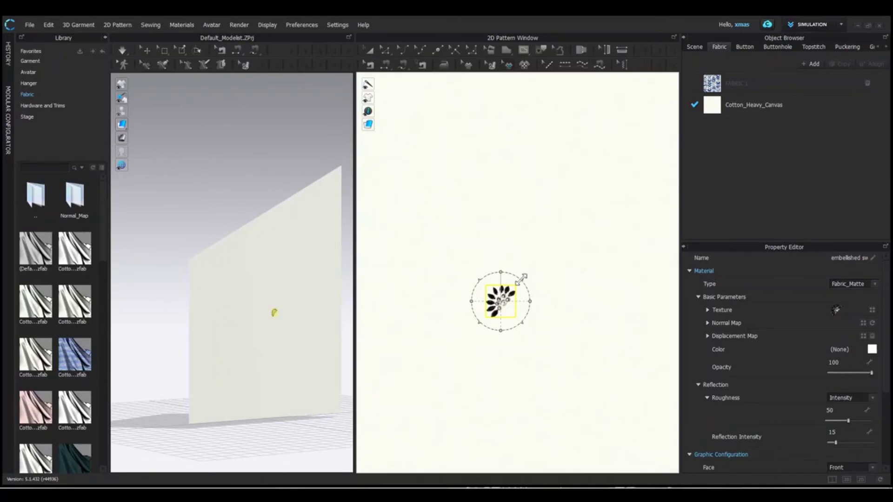
left_click_drag(522, 279, 650, 203)
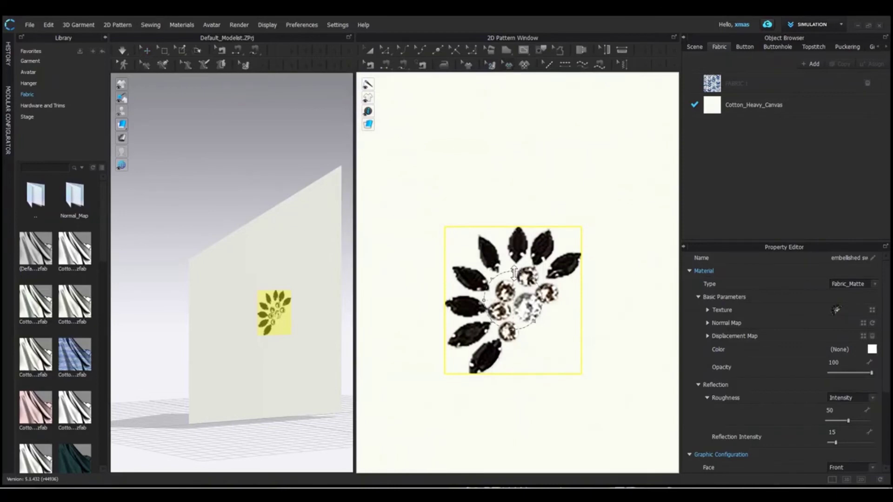
left_click_drag(510, 232, 511, 217)
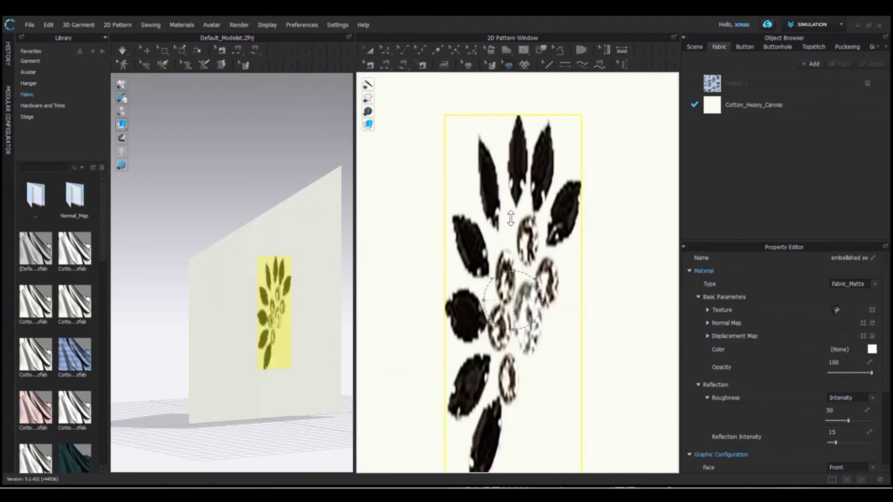
key("ctrl+z")
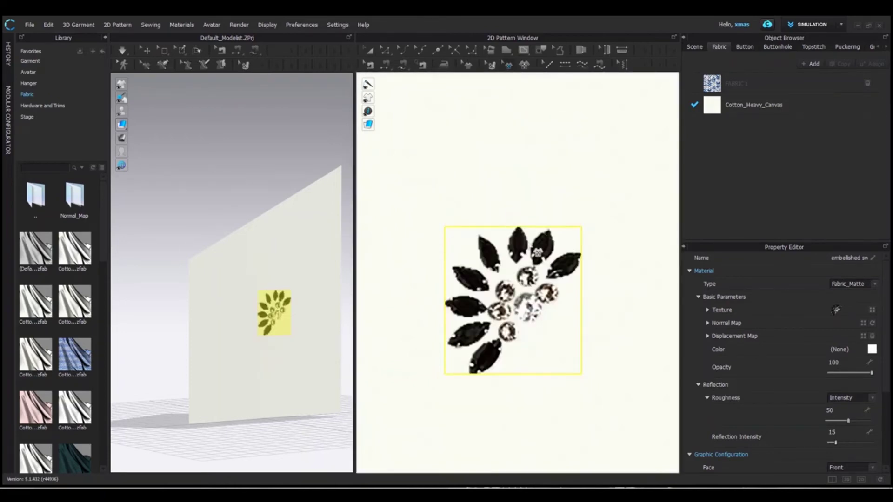
Load 'embellished sweater normlm.png' from Desktop > Embroidery as the graphic's normal map
left_click(863, 323)
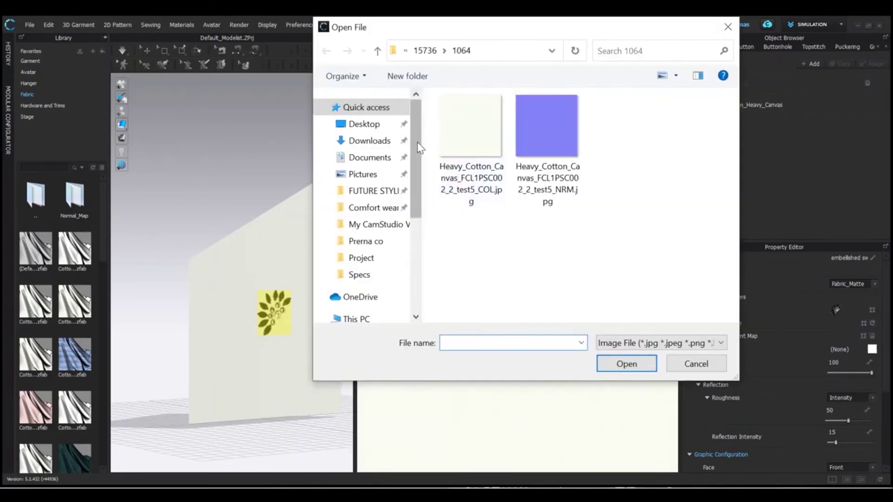
left_click(362, 122)
double_click(472, 130)
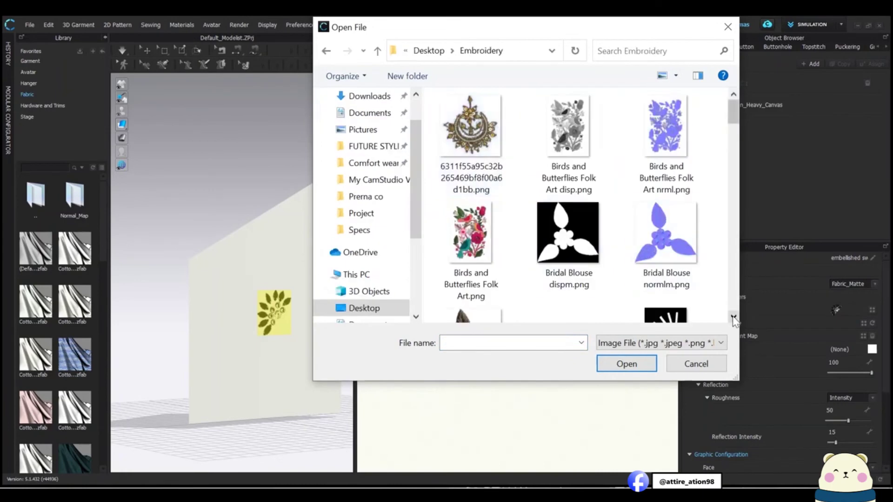
scroll(734, 319, "down", 5)
scroll(730, 206, "up", 4)
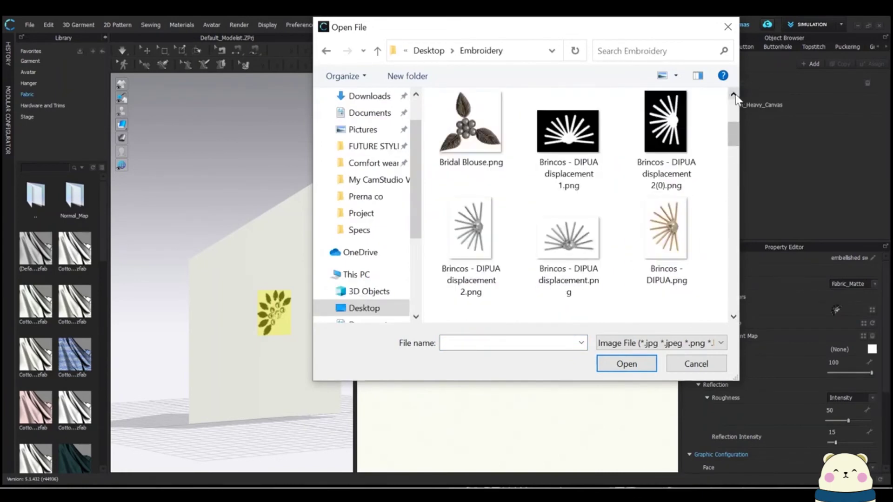
scroll(733, 315, "down", 5)
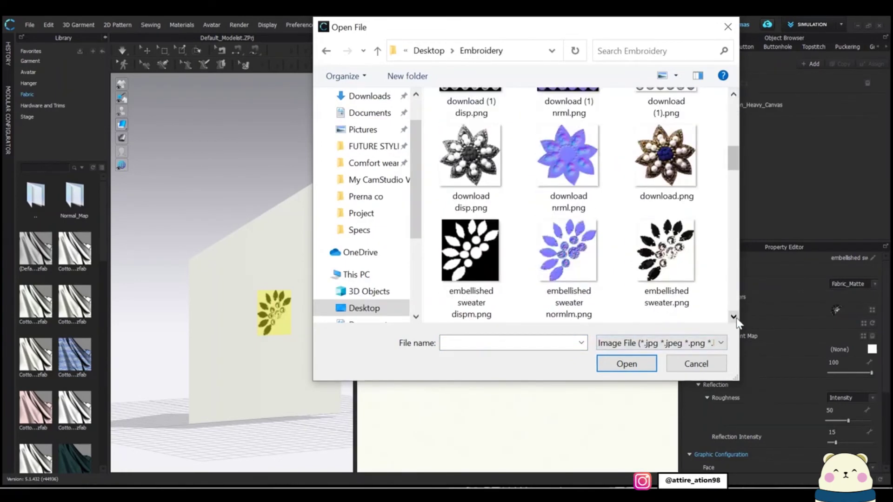
left_click(562, 190)
left_click(624, 368)
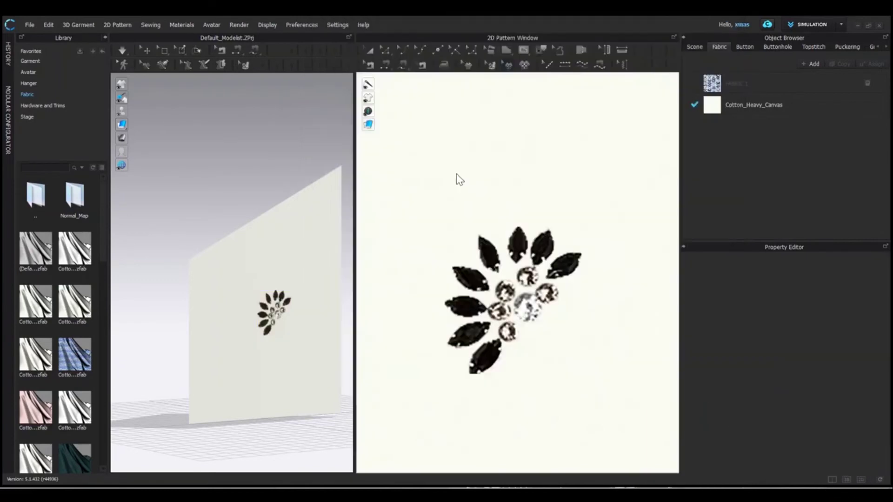
Load 'embellished sweater dispm.png' as the graphic's displacement map
left_click(535, 282)
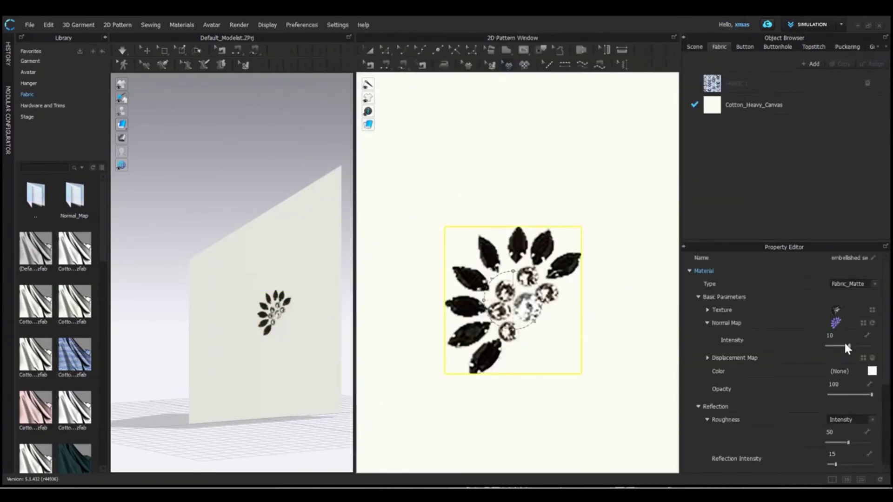
left_click(863, 358)
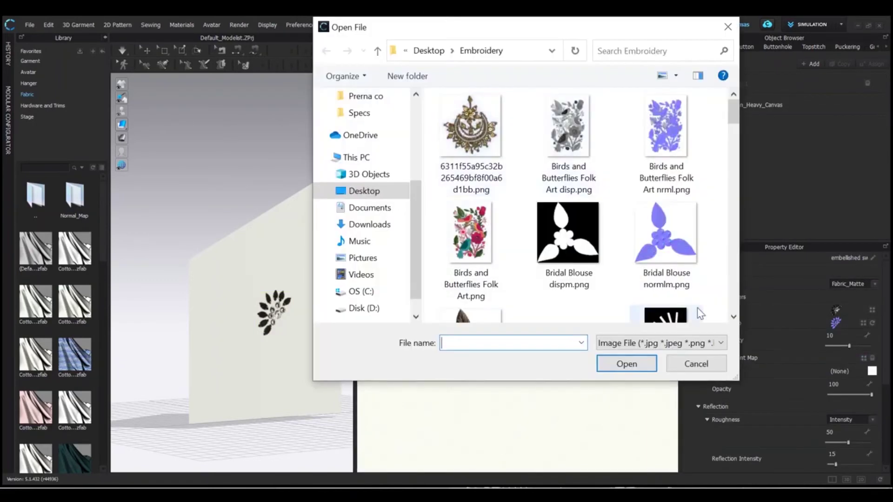
scroll(735, 315, "down", 3)
scroll(735, 315, "down", 6)
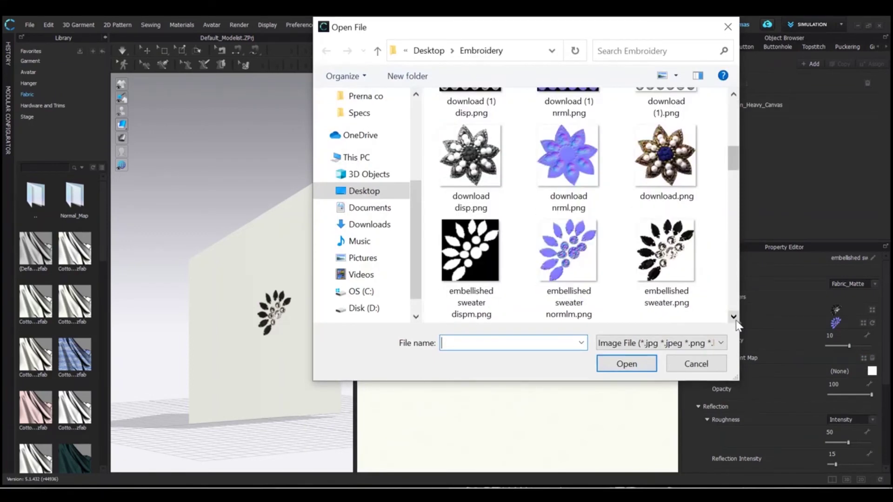
left_click(471, 251)
left_click(627, 364)
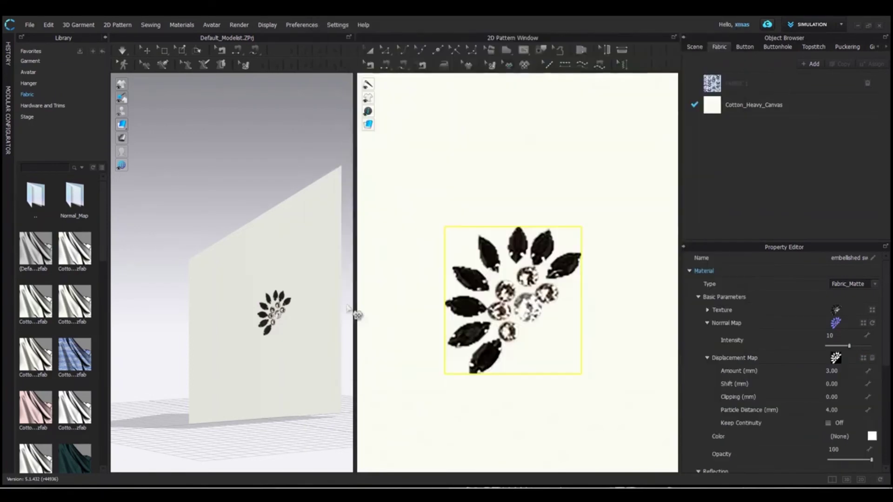
Orbit, zoom and pan the 3D view to centre the raised embellishment
right_click_drag(335, 312, 303, 321)
scroll(308, 327, "up", 2)
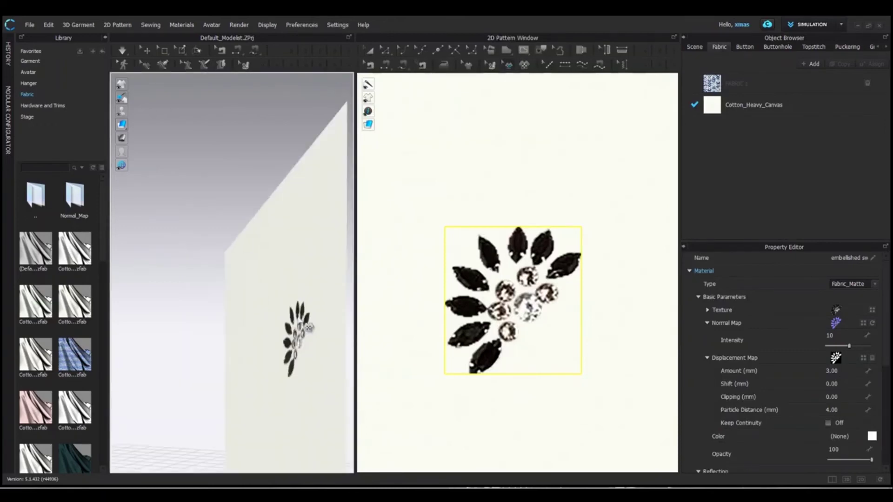
scroll(308, 327, "up", 2)
middle_click_drag(271, 313, 210, 250)
scroll(317, 305, "up", 3)
middle_click_drag(318, 306, 282, 278)
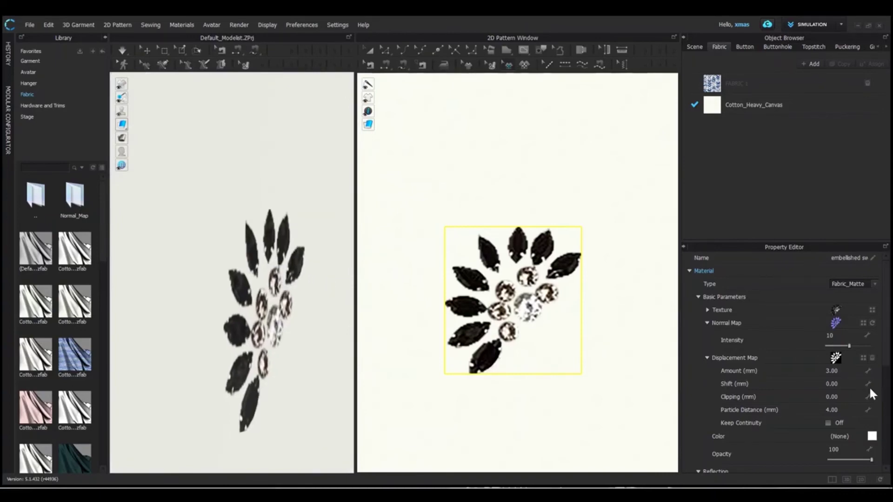
Set the displacement map amount to 6.00 mm and inspect the relief
left_click(842, 368)
type("6")
key("Return")
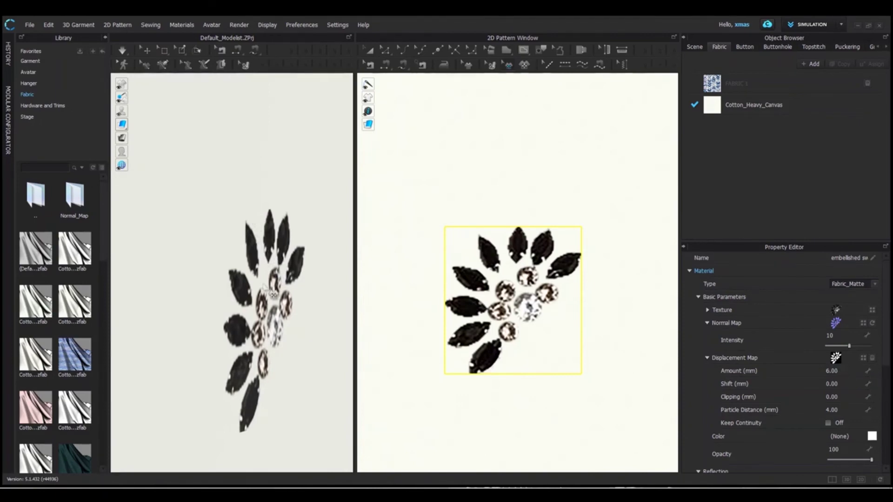
right_click_drag(272, 292, 284, 287)
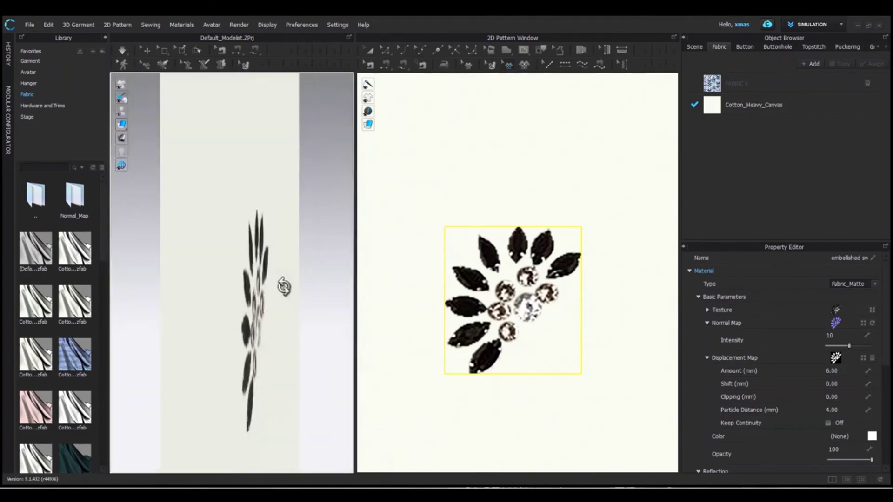
Open the Render window and start an interactive render of the canvas piece
left_click(247, 26)
left_click(254, 34)
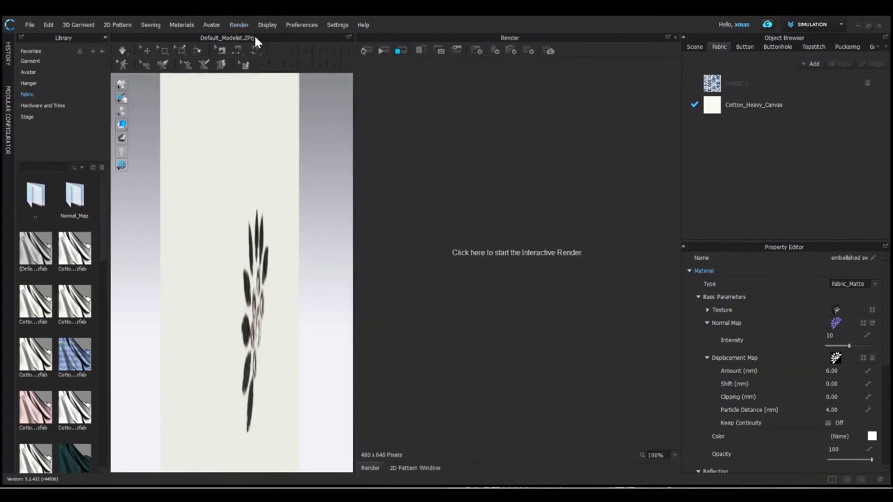
left_click(426, 255)
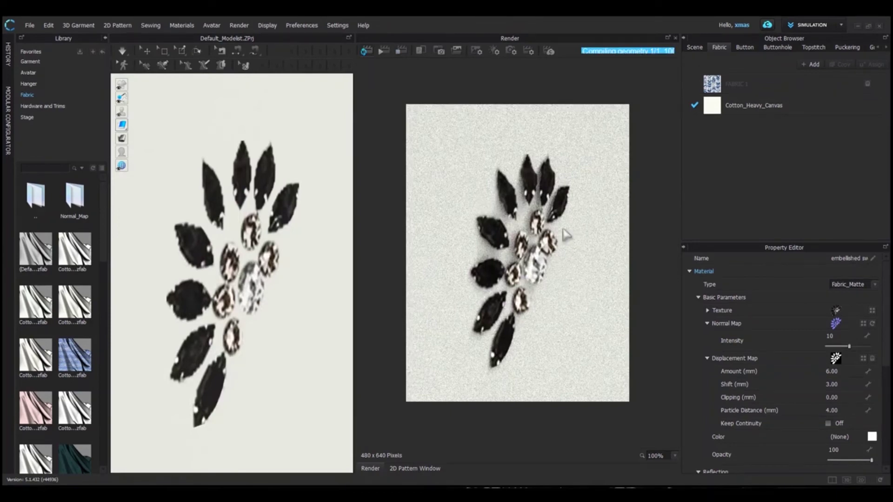
scroll(230, 279, "down", 3)
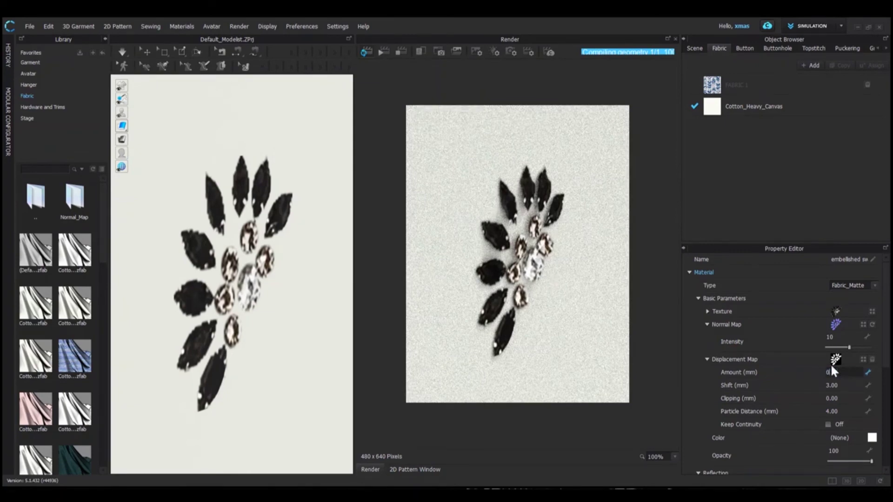
Confirm a displacement amount under 1 mm so the interactive render recomputes
key("Return")
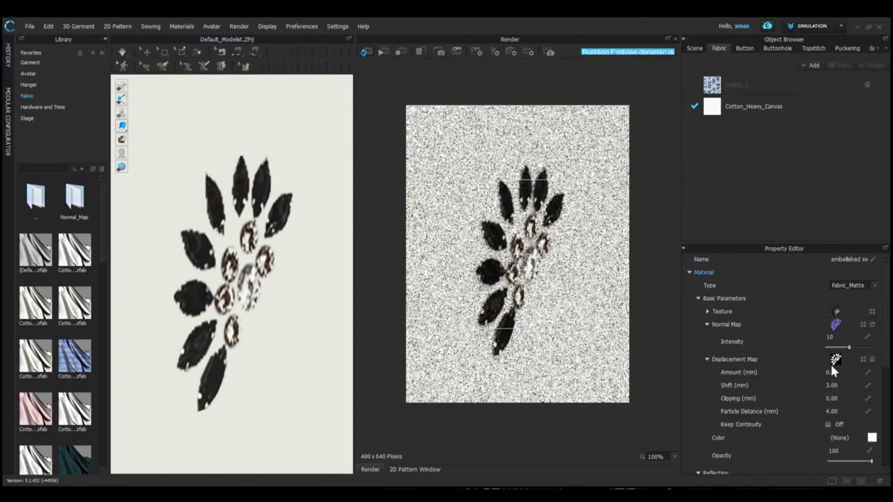